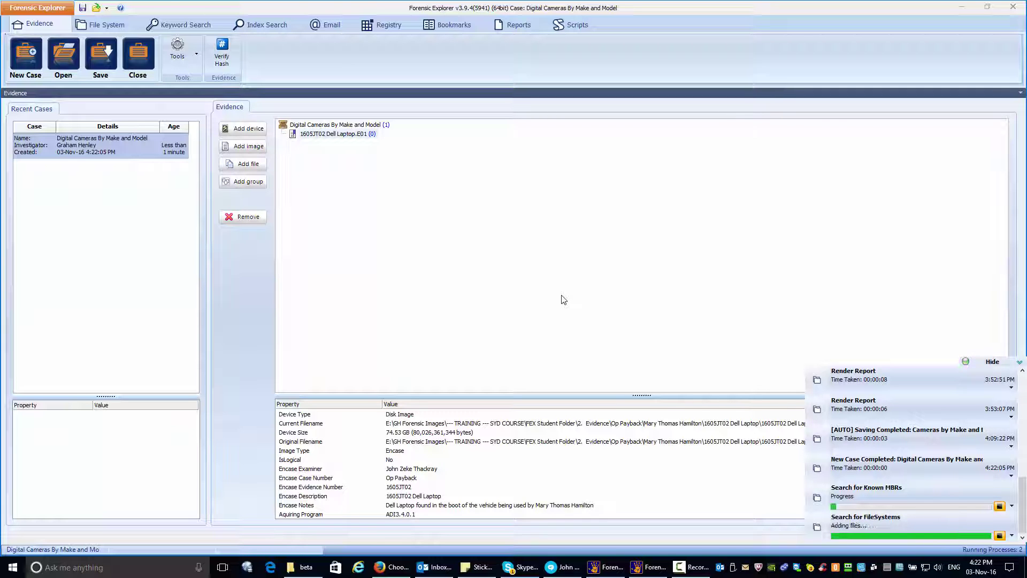
- In the File System module, expand the whole folder tree and list all files of 1605JT02 Dell Laptop.E01
{"action": "left_click", "coordinate": [127, 27]}
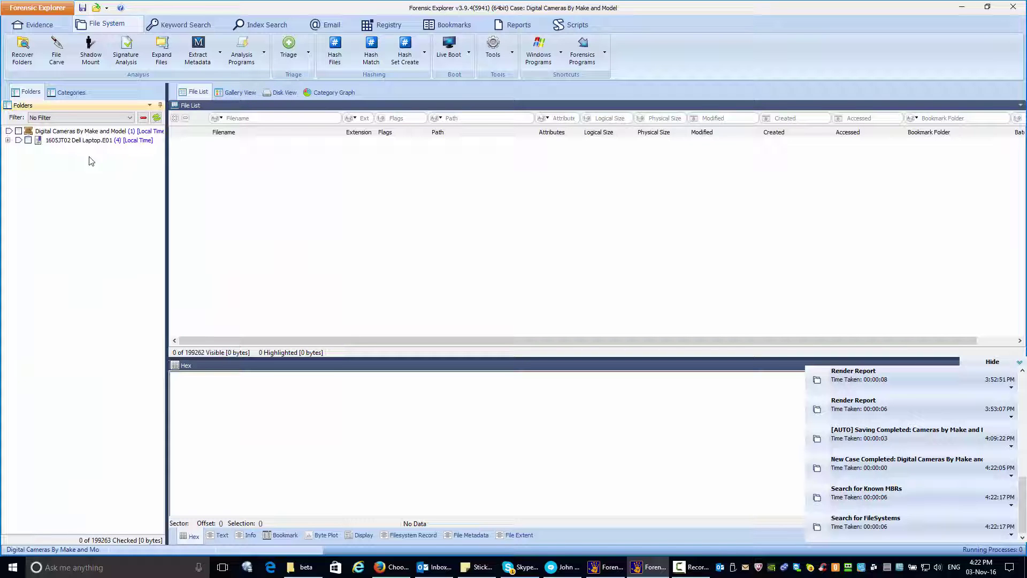
{"action": "right_click", "coordinate": [83, 171]}
{"action": "left_click", "coordinate": [122, 275]}
{"action": "left_click", "coordinate": [18, 140]}
{"action": "left_click", "coordinate": [235, 92]}
{"action": "left_click", "coordinate": [202, 95]}
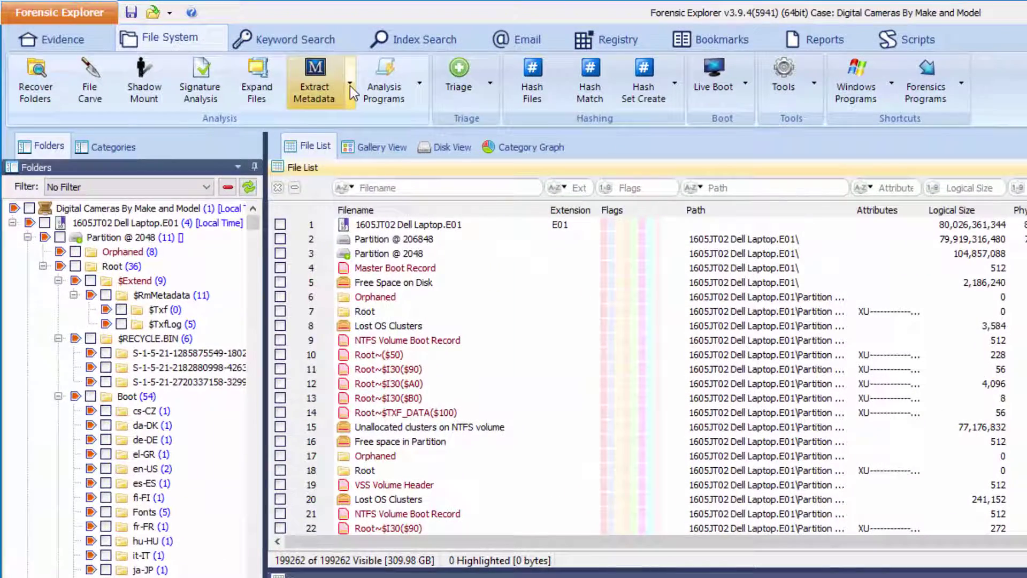
- Extract camera metadata from the evidence by running Bookmark Cameras by Make/Model to completion
{"action": "left_click", "coordinate": [350, 86]}
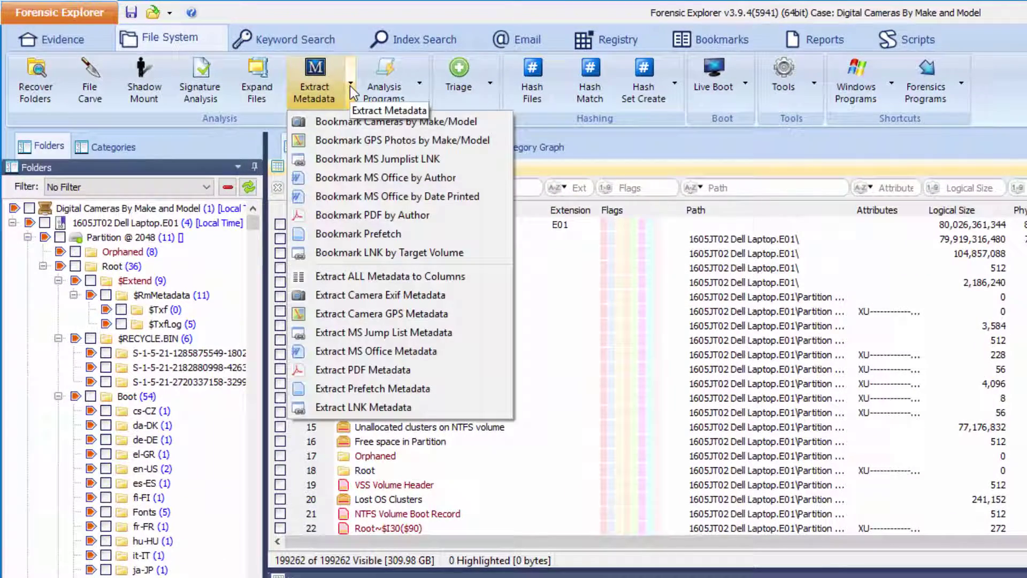
{"action": "left_click", "coordinate": [480, 123]}
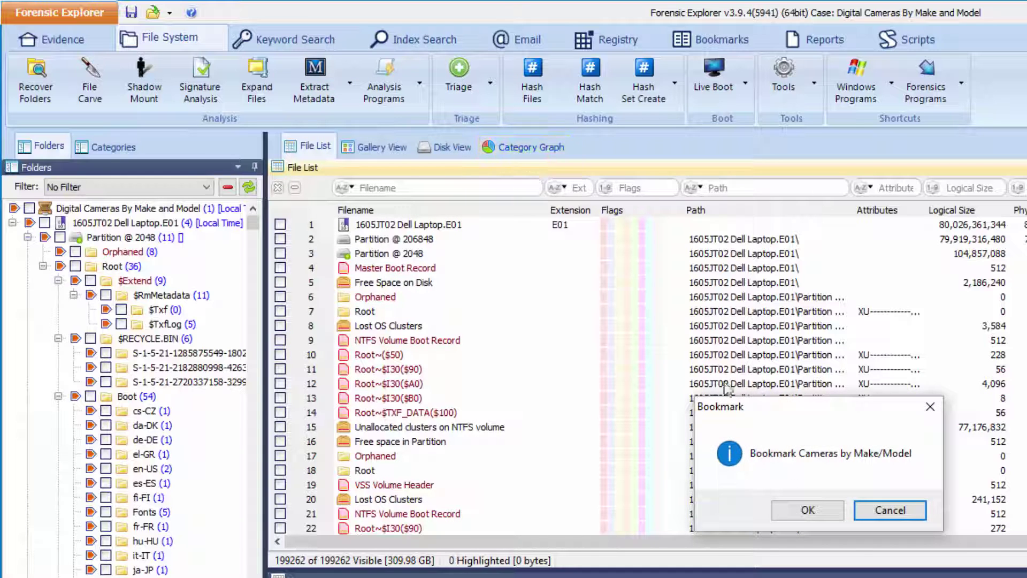
{"action": "left_click", "coordinate": [829, 511]}
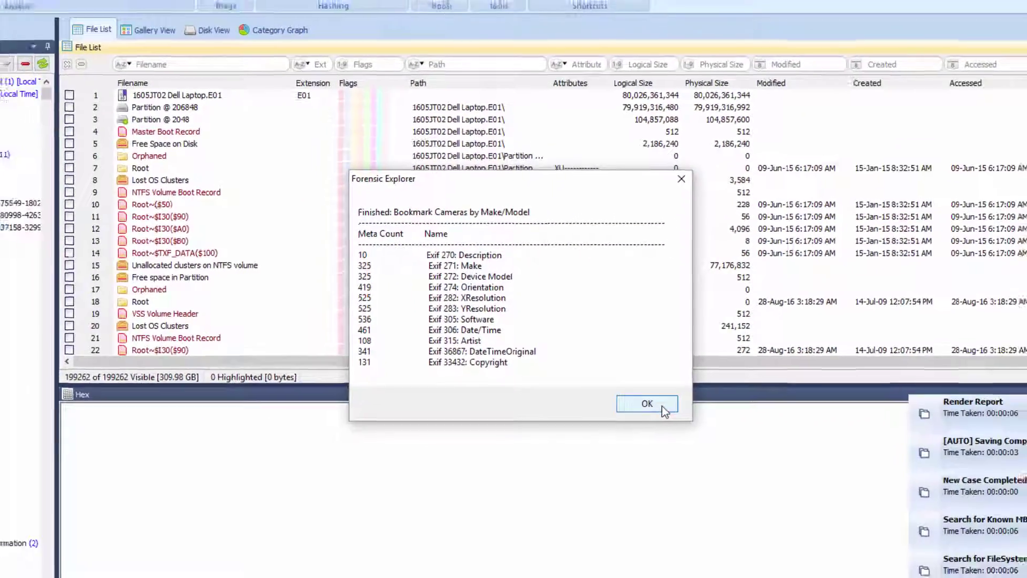
{"action": "left_click", "coordinate": [686, 435]}
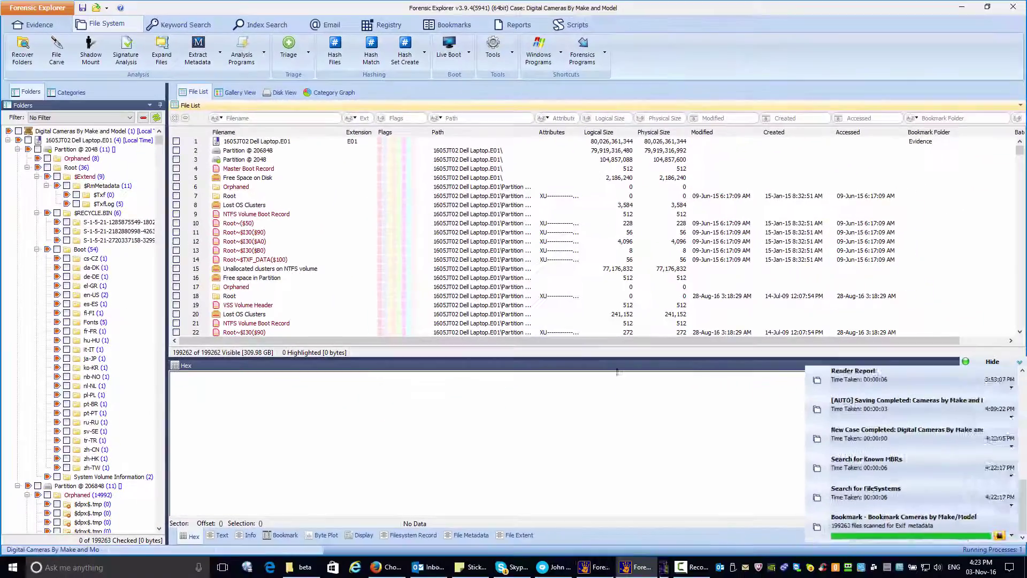
- In the Bookmarks module, expand My Bookmarks, Script Output and Digital Cameras to show the camera folders
{"action": "left_click", "coordinate": [454, 24]}
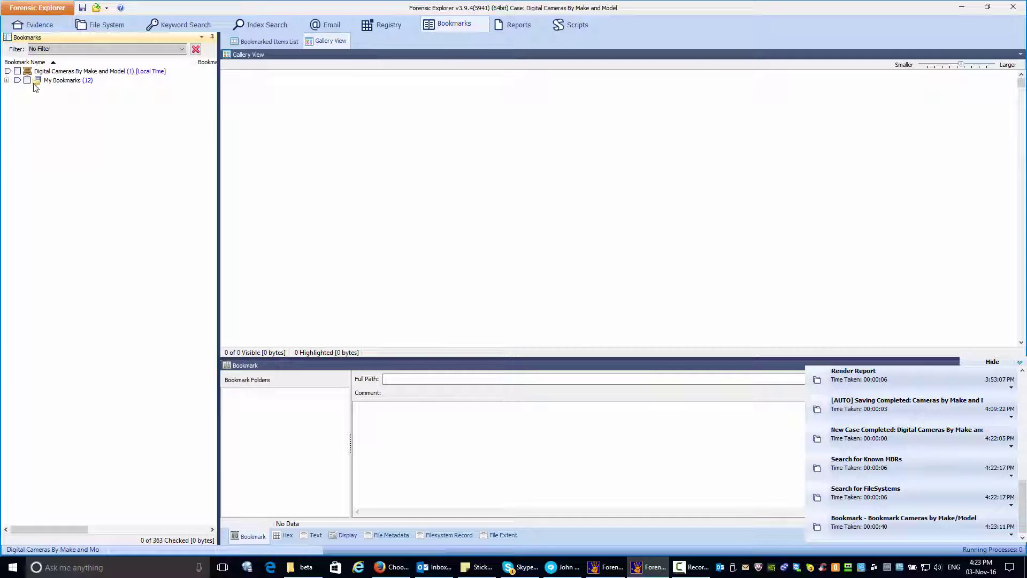
{"action": "left_click", "coordinate": [7, 80]}
{"action": "left_click", "coordinate": [16, 190]}
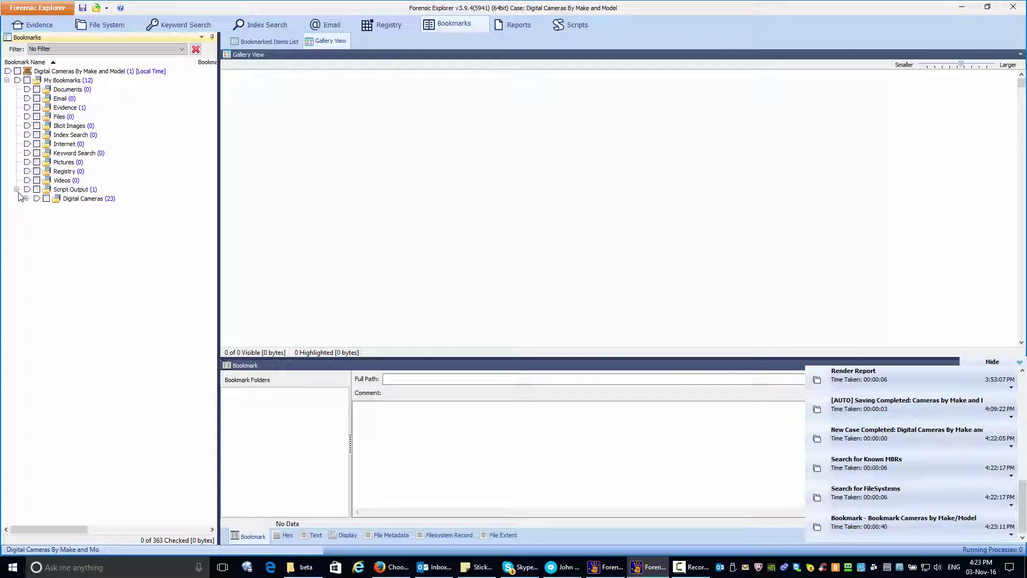
{"action": "left_click", "coordinate": [26, 199]}
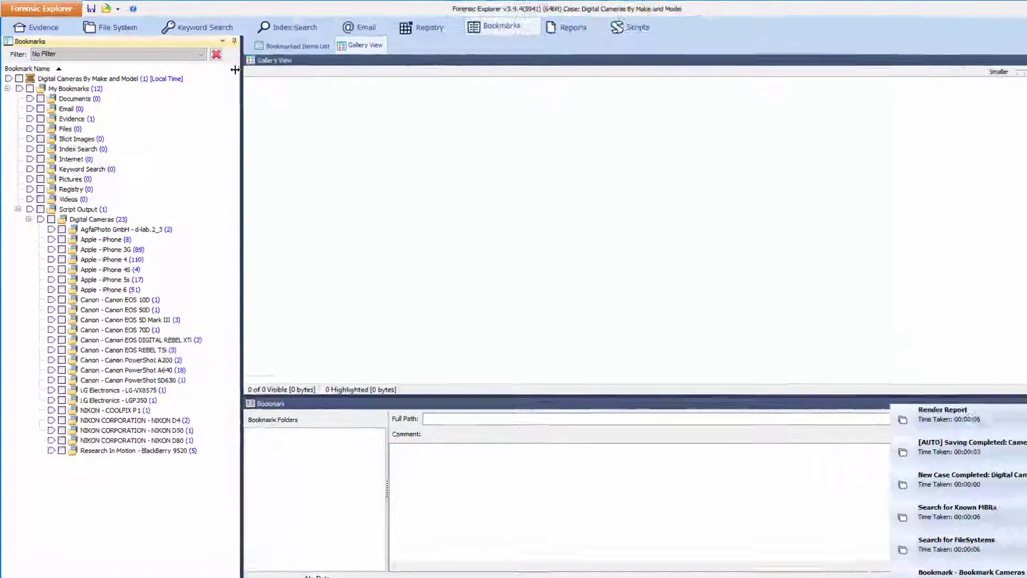
- Review the bookmarked pictures in the AgfaPhoto folder and list those in the Apple iPhone folders up to iPhone 5s
{"action": "left_click", "coordinate": [101, 211]}
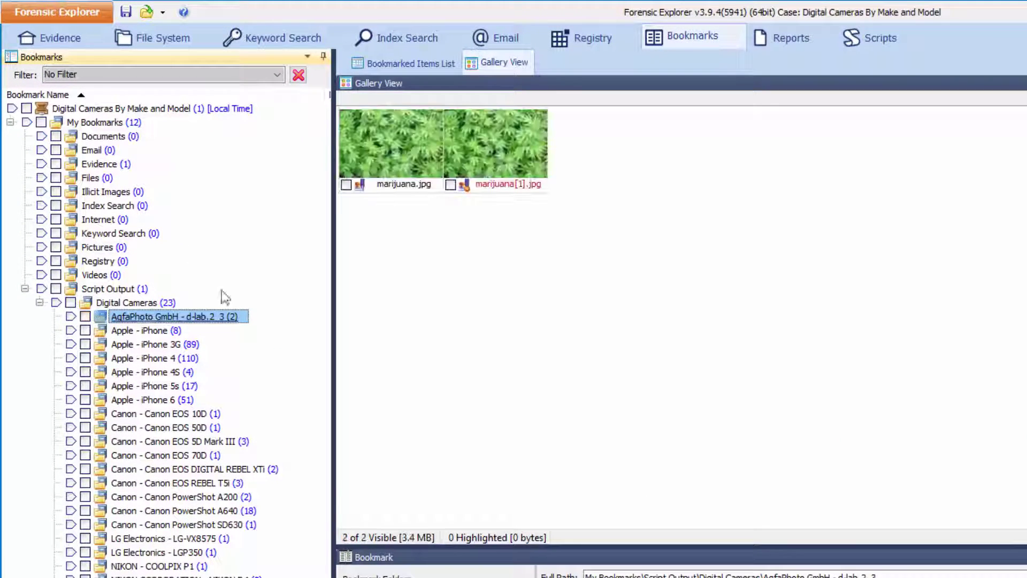
{"action": "left_click", "coordinate": [390, 67]}
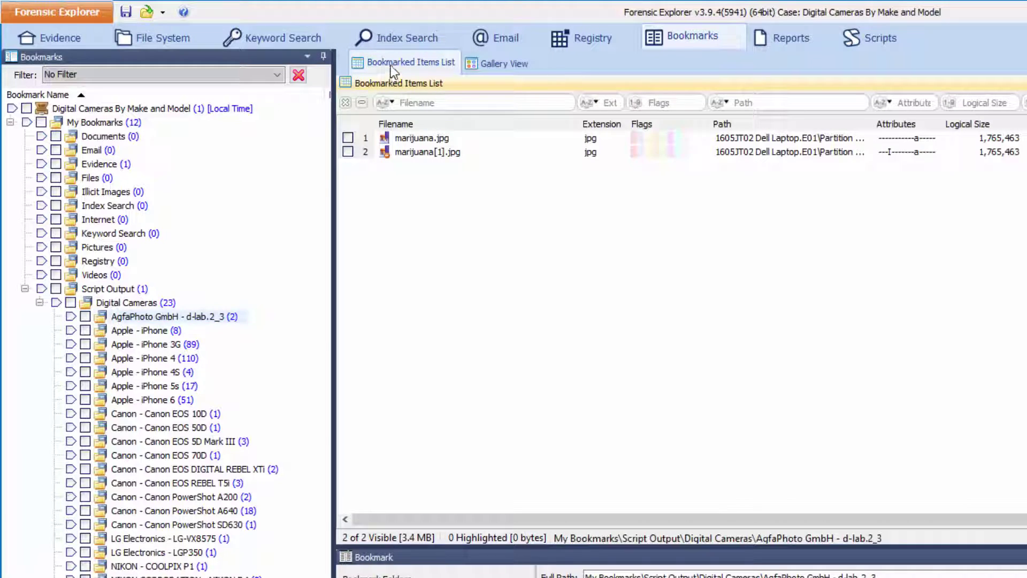
{"action": "left_click", "coordinate": [155, 331]}
{"action": "left_click", "coordinate": [156, 344]}
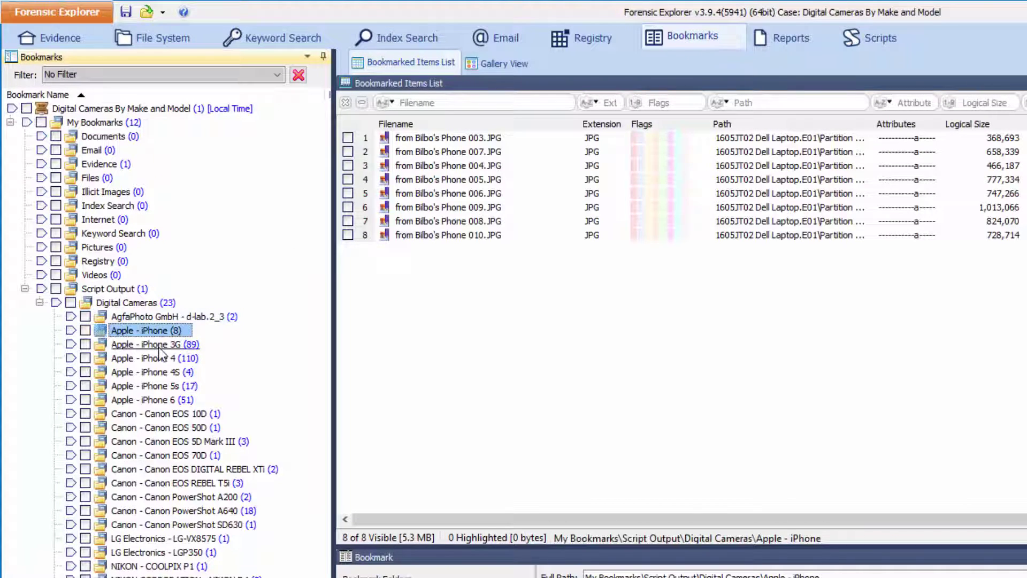
{"action": "left_click", "coordinate": [161, 359]}
{"action": "left_click", "coordinate": [166, 383]}
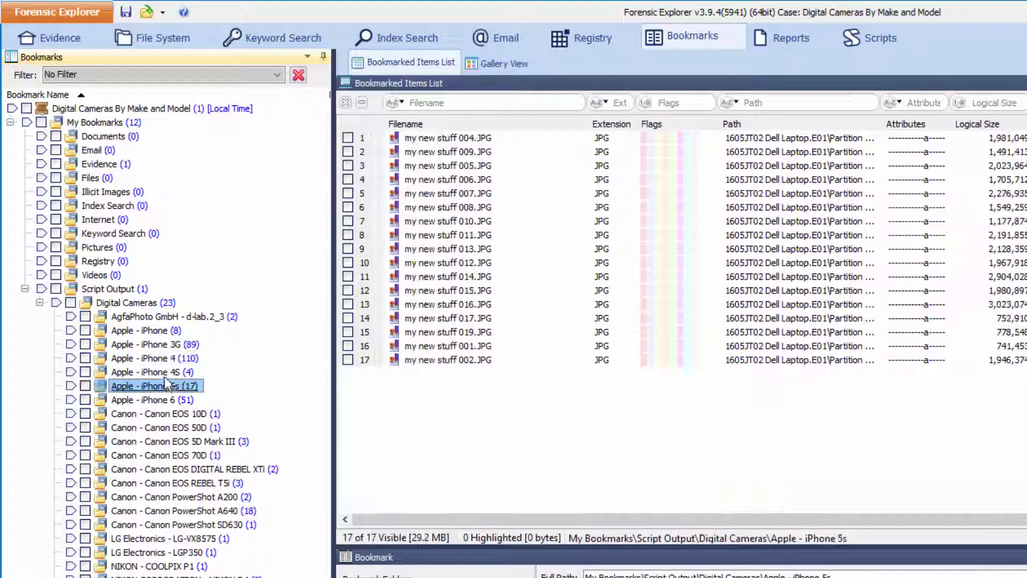
- Examine the thumbnails in the Apple iPhone 5s and iPhone 6 folders and the Canon folders from EOS 10D to PowerShot A640
{"action": "left_click", "coordinate": [495, 65]}
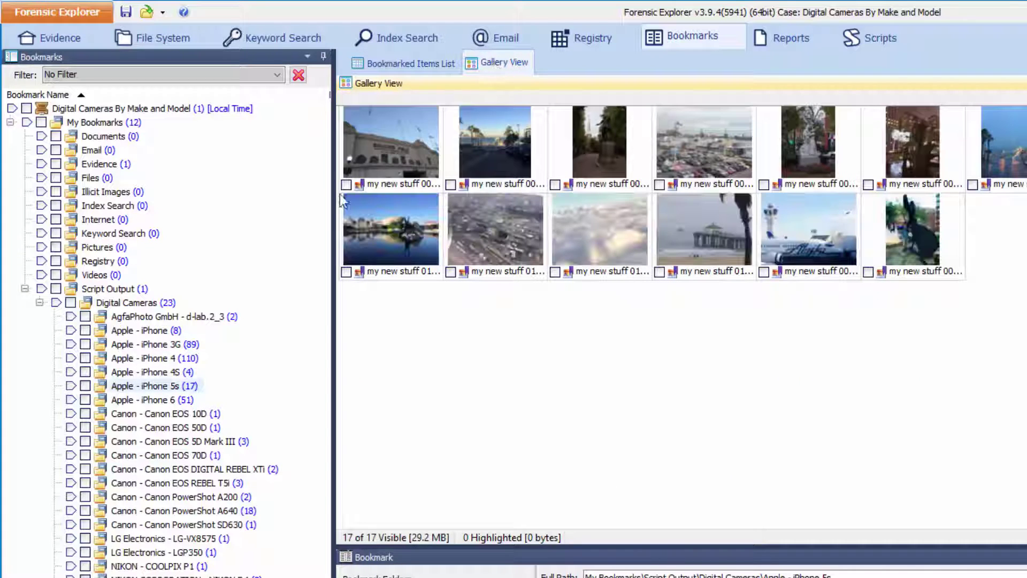
{"action": "left_click", "coordinate": [176, 400]}
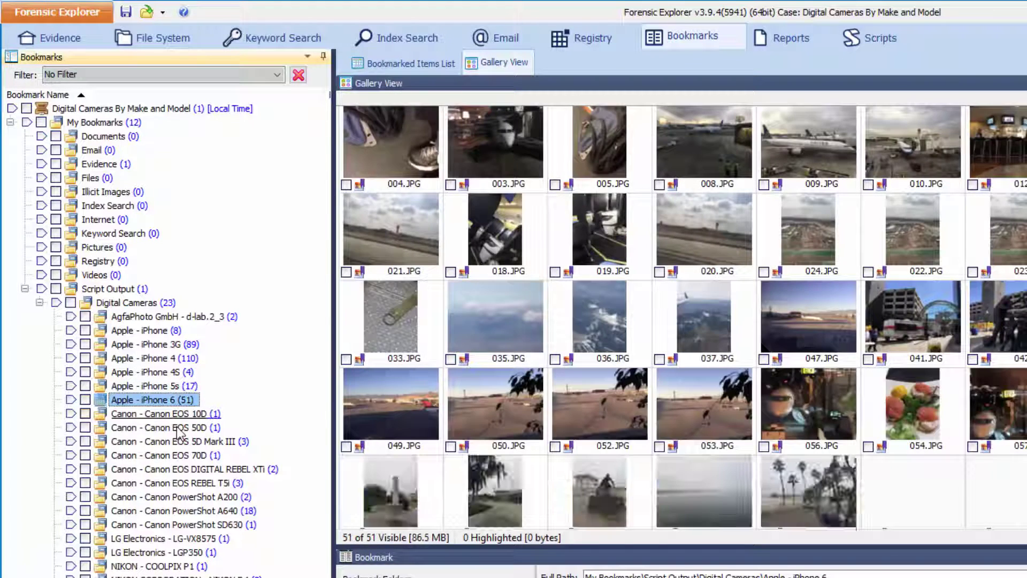
{"action": "left_click", "coordinate": [176, 422]}
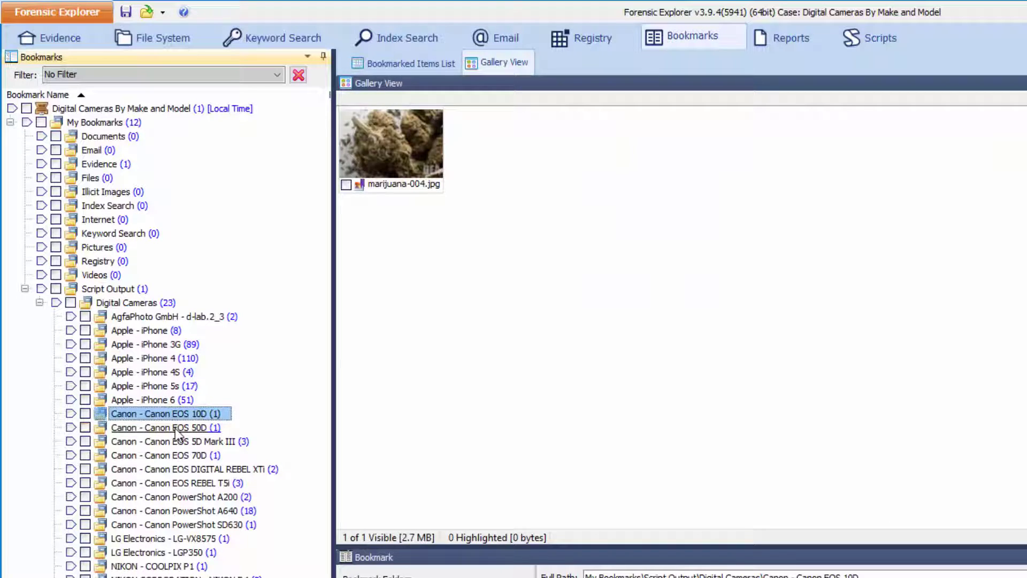
{"action": "left_click", "coordinate": [178, 429]}
{"action": "left_click", "coordinate": [182, 442]}
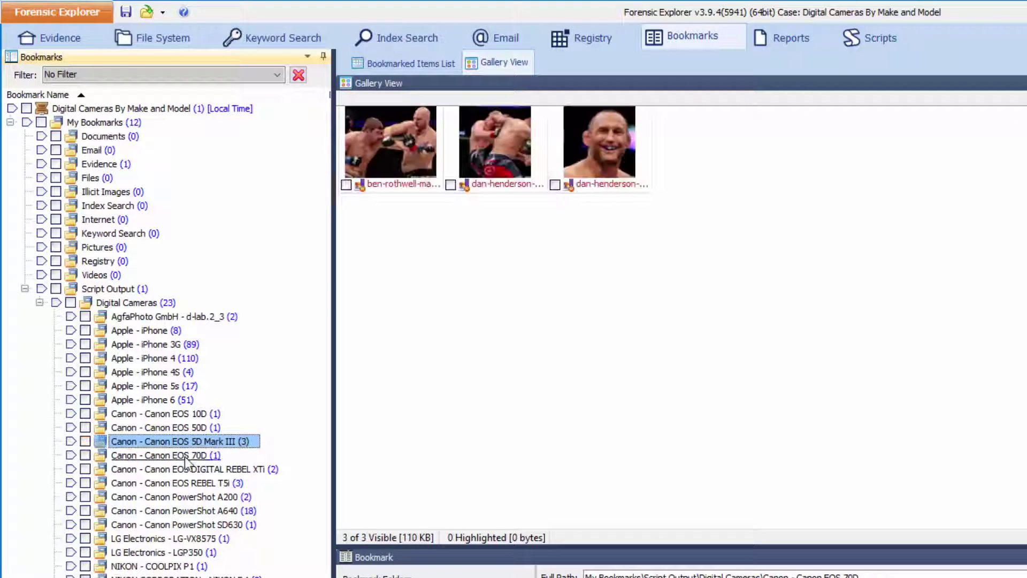
{"action": "left_click", "coordinate": [185, 456]}
{"action": "left_click", "coordinate": [186, 471]}
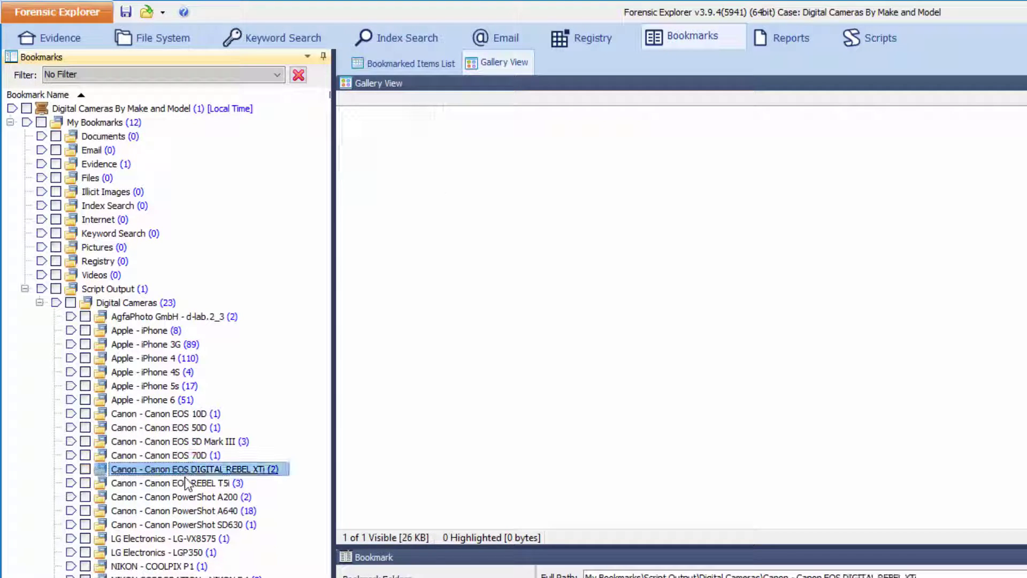
{"action": "left_click", "coordinate": [190, 485]}
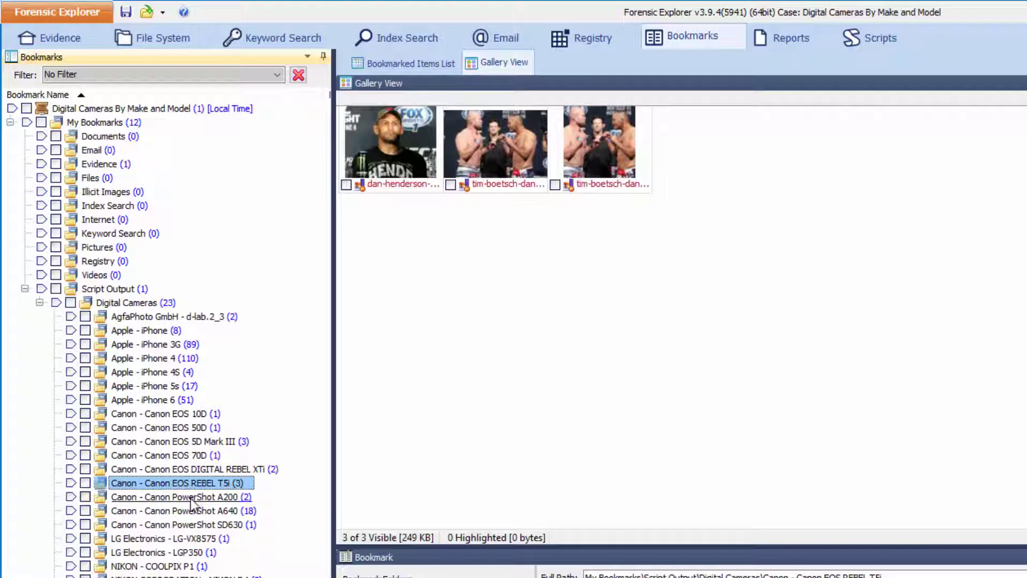
{"action": "left_click", "coordinate": [190, 498]}
{"action": "left_click", "coordinate": [192, 511]}
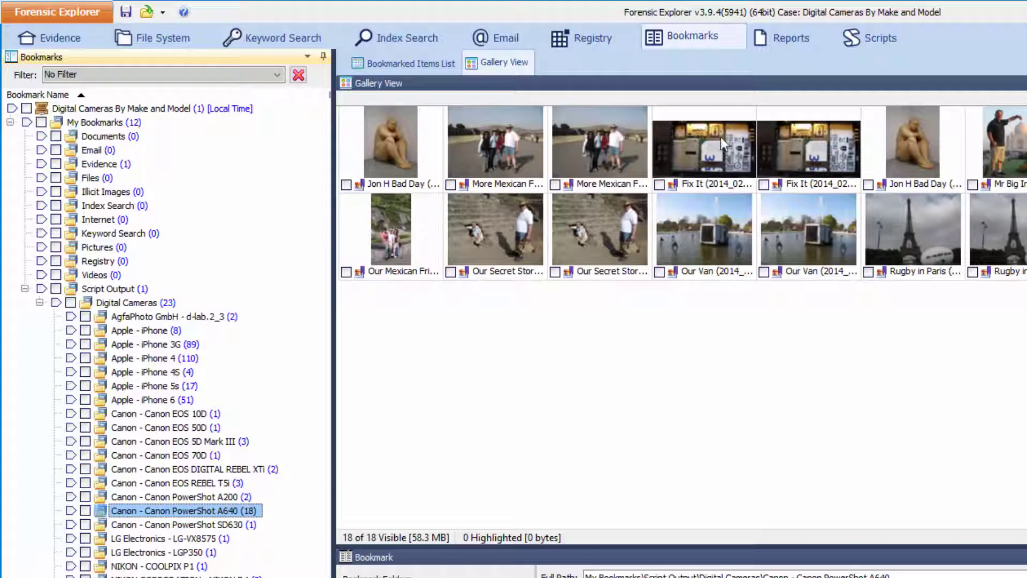
- Delete the Triage report from the case's Reports module
{"action": "left_click", "coordinate": [785, 42]}
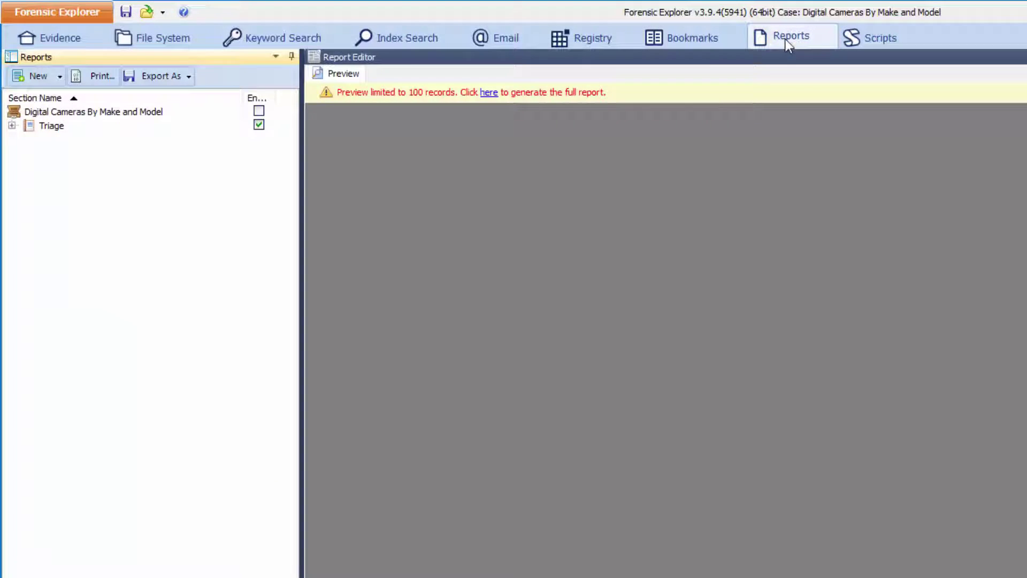
{"action": "left_click", "coordinate": [48, 129]}
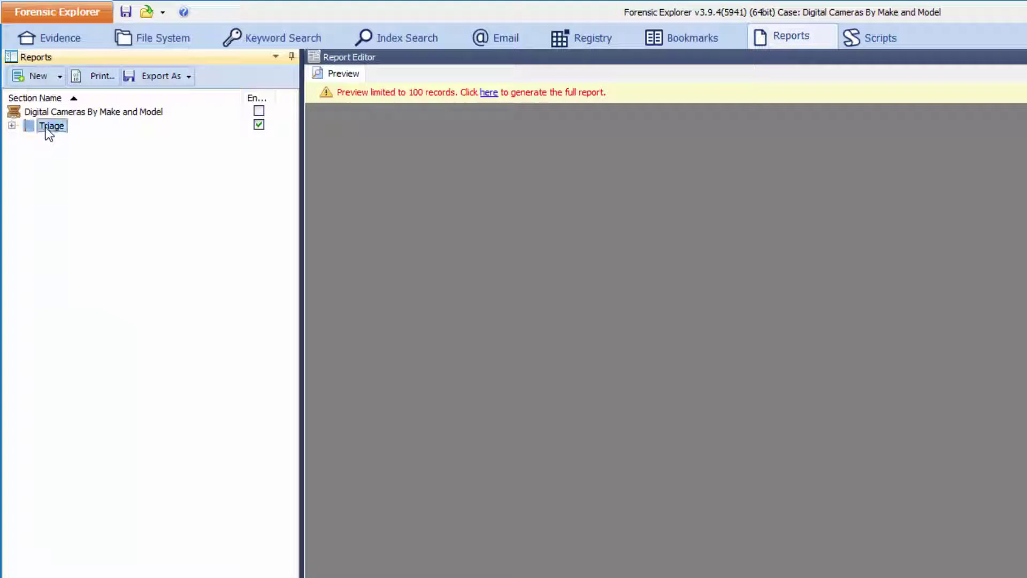
{"action": "right_click", "coordinate": [46, 129]}
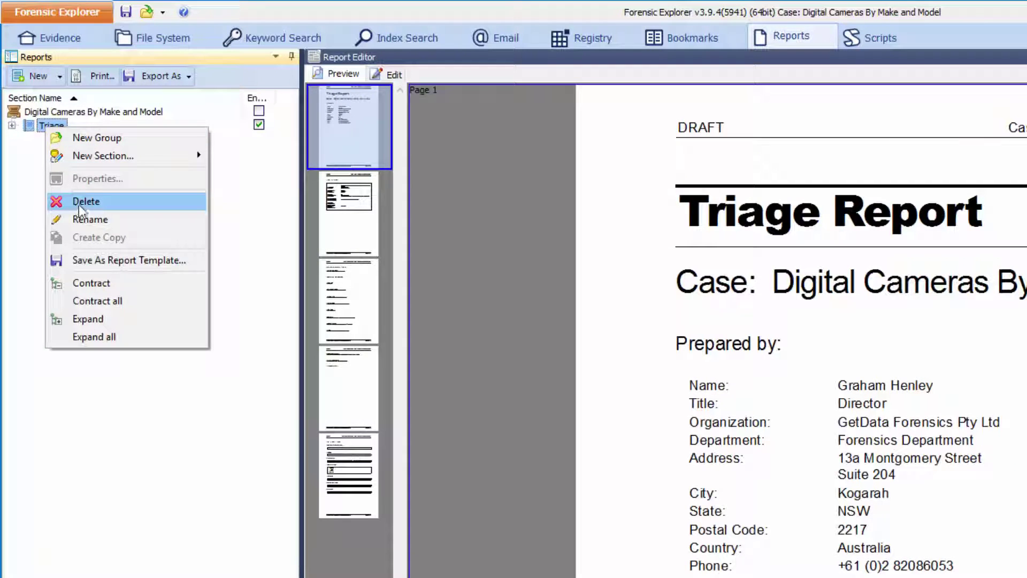
{"action": "left_click", "coordinate": [83, 201]}
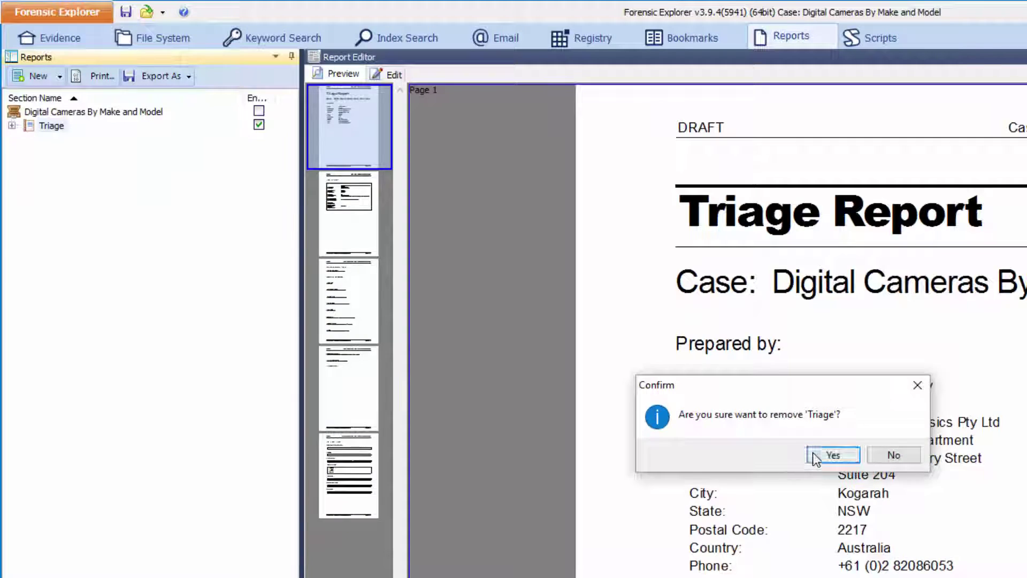
{"action": "left_click", "coordinate": [819, 455]}
- Create a new report from the Samples template, keeping the name Samples
{"action": "left_click", "coordinate": [60, 77]}
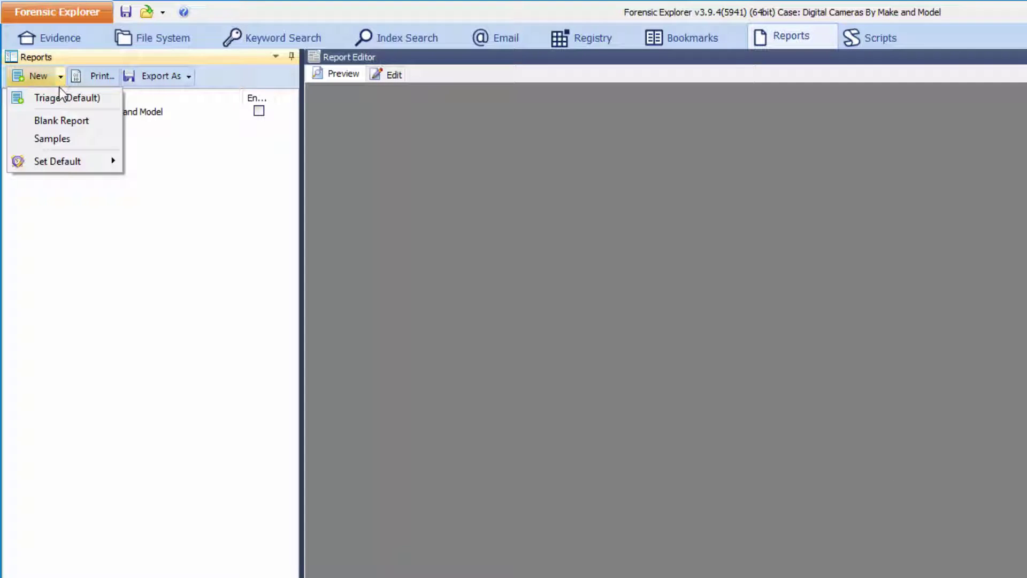
{"action": "left_click", "coordinate": [56, 136]}
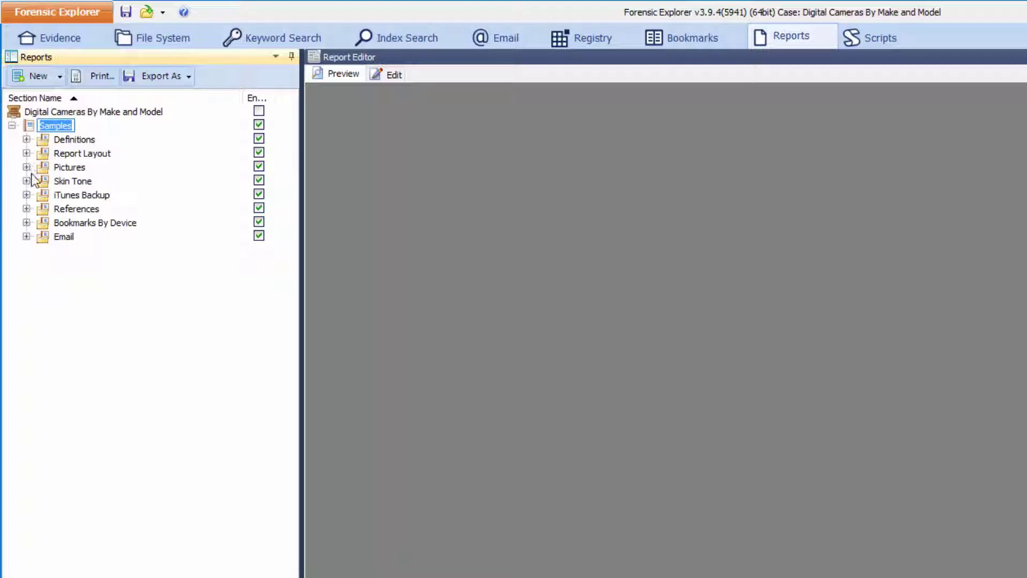
{"action": "key", "text": "Return"}
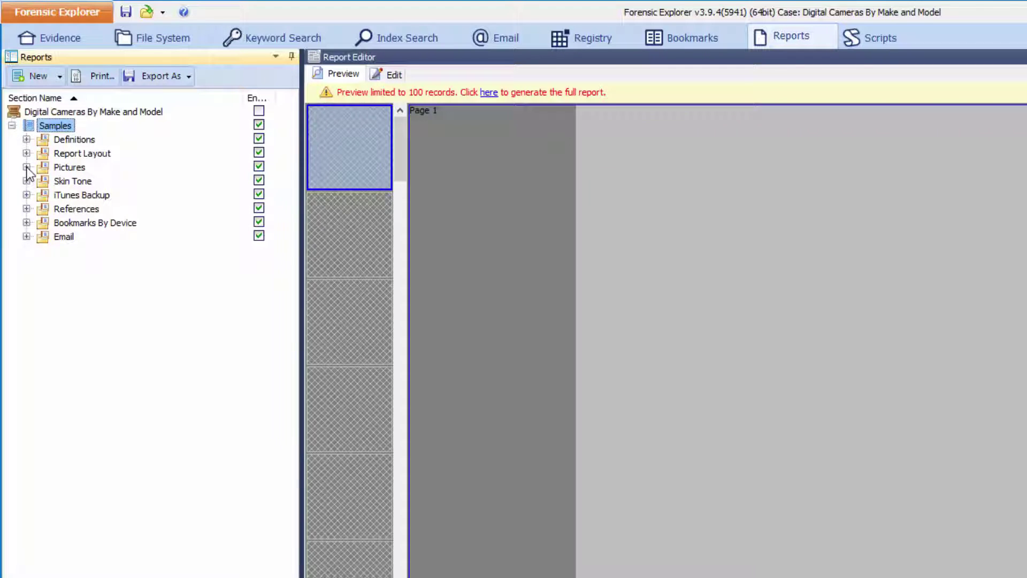
- Preview the Digital Camera Make & Model - Gallery and List sections under Pictures in the Samples report
{"action": "left_click", "coordinate": [26, 167]}
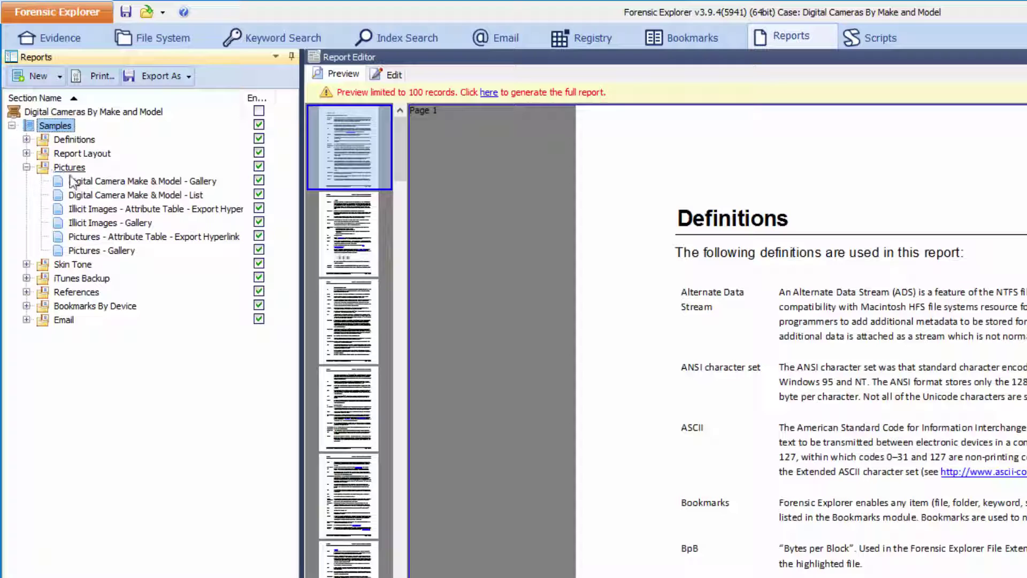
{"action": "left_click", "coordinate": [118, 182]}
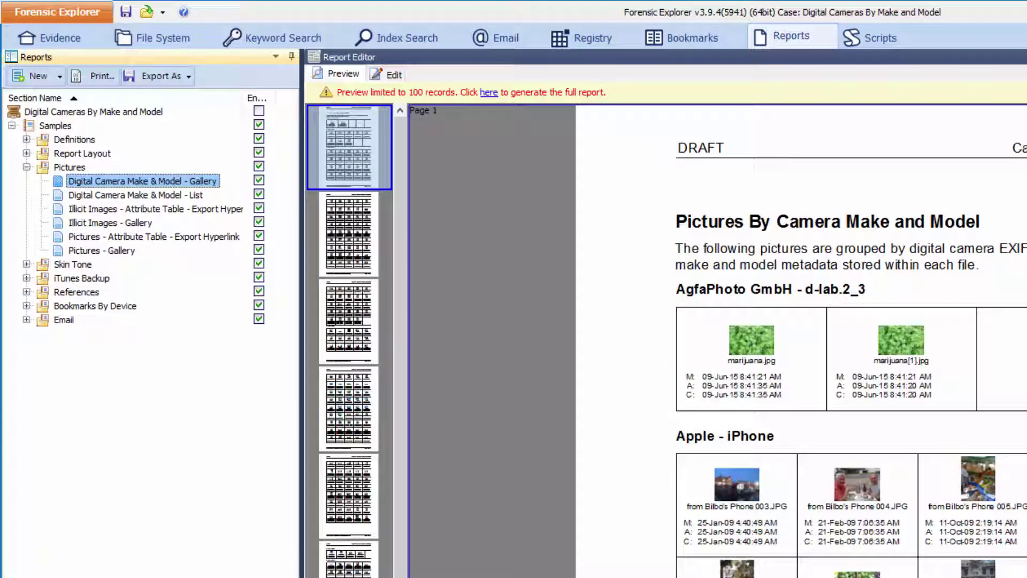
{"action": "scroll", "coordinate": [851, 342], "scroll_direction": "down", "scroll_amount": 5}
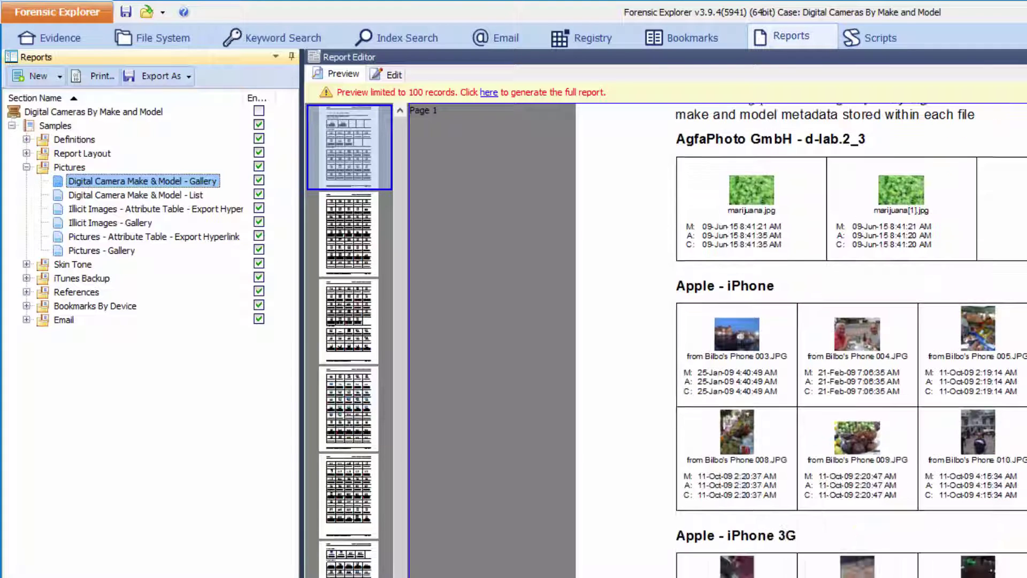
{"action": "scroll", "coordinate": [851, 343], "scroll_direction": "down", "scroll_amount": 10}
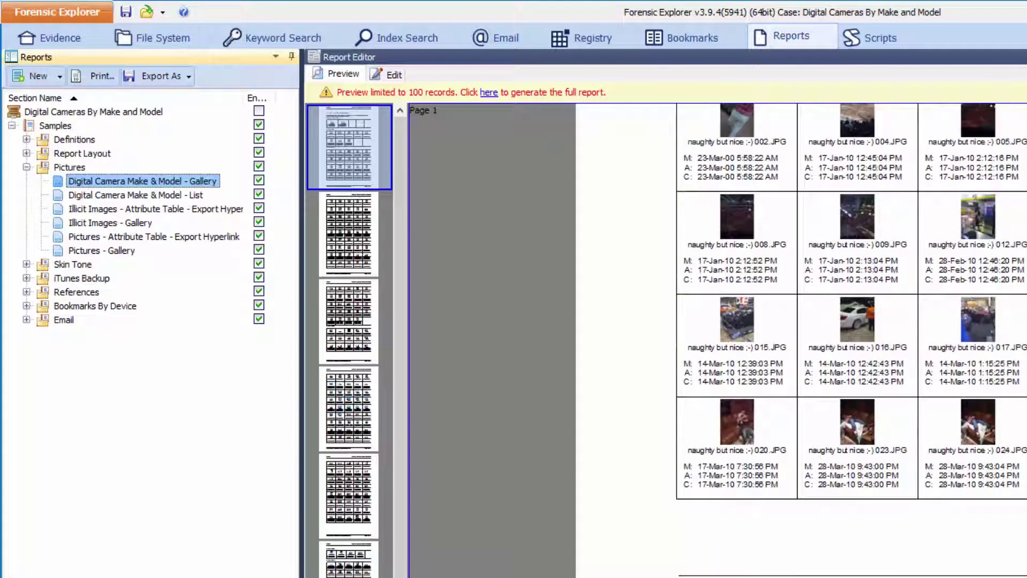
{"action": "scroll", "coordinate": [851, 342], "scroll_direction": "down", "scroll_amount": 10}
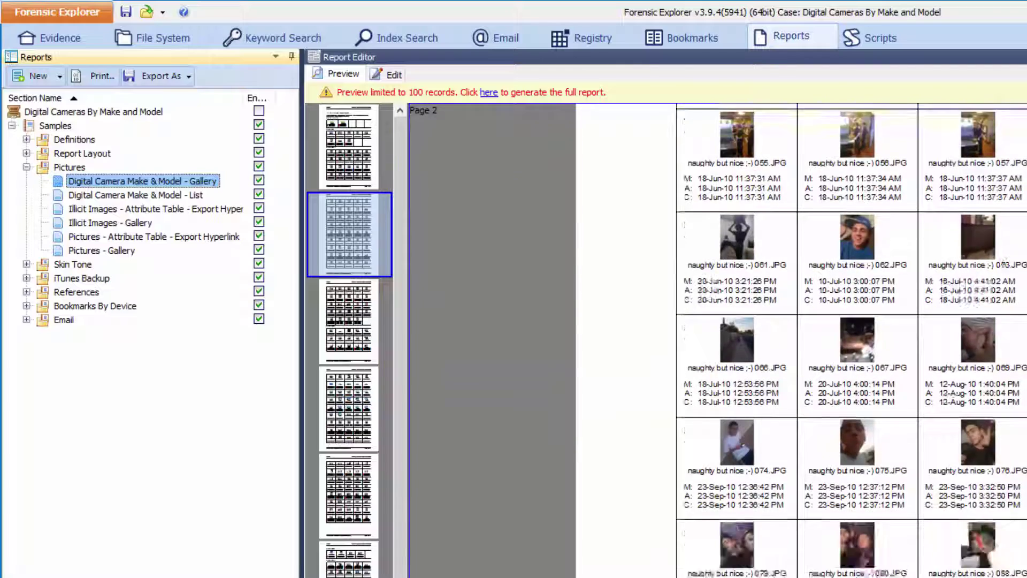
{"action": "scroll", "coordinate": [851, 342], "scroll_direction": "down", "scroll_amount": 10}
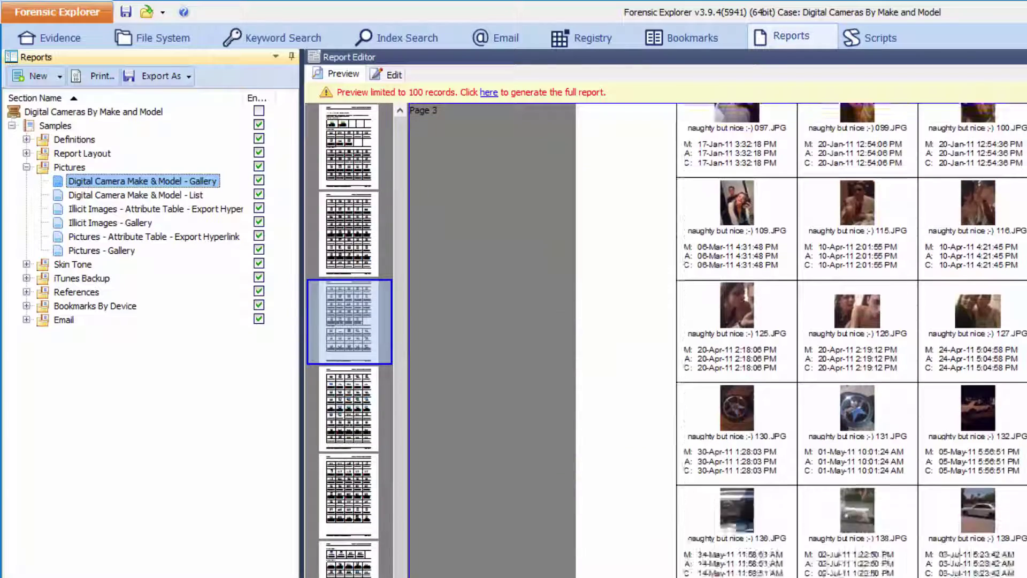
{"action": "scroll", "coordinate": [850, 343], "scroll_direction": "down", "scroll_amount": 2}
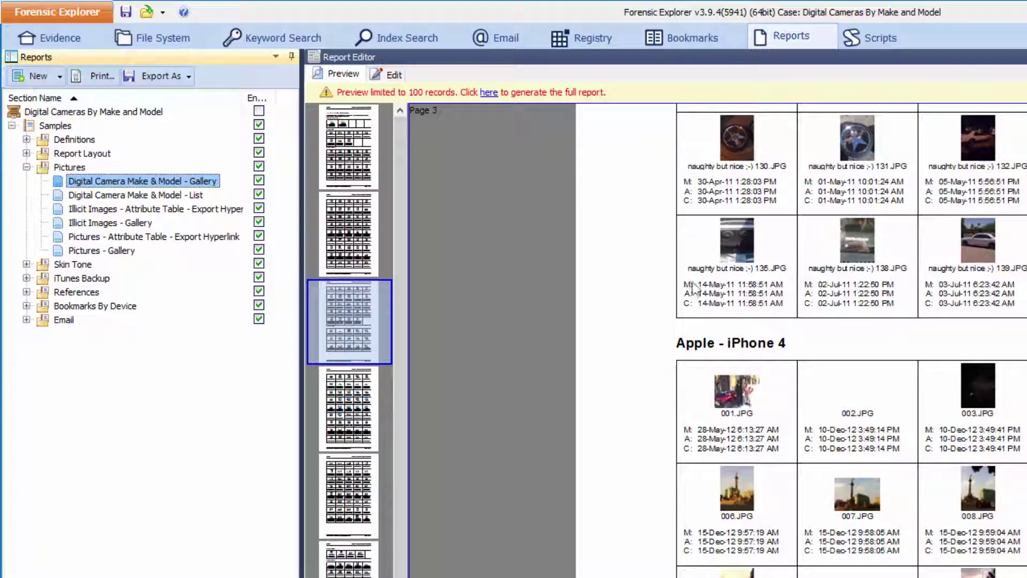
{"action": "left_click", "coordinate": [190, 197]}
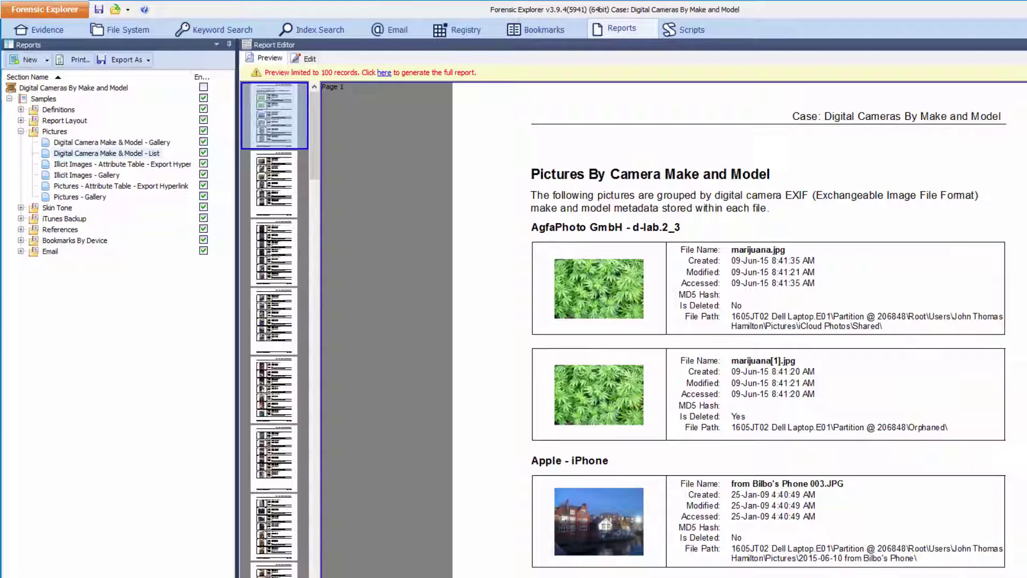
- Examine the previewed pages of the Digital Camera Make & Model - List section from the first page through page 5
{"action": "left_click", "coordinate": [106, 153]}
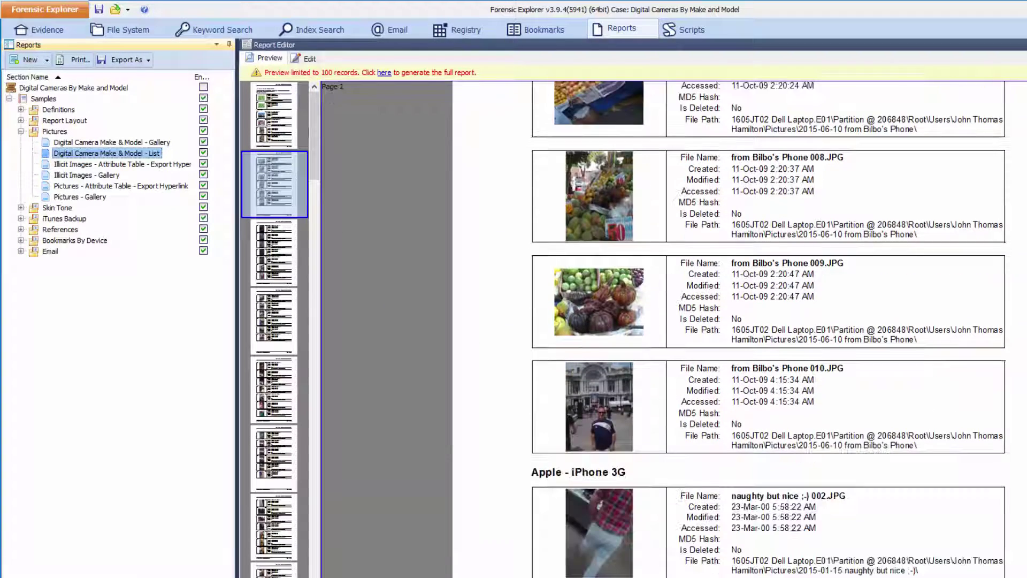
{"action": "scroll", "coordinate": [769, 321], "scroll_direction": "down", "scroll_amount": 2}
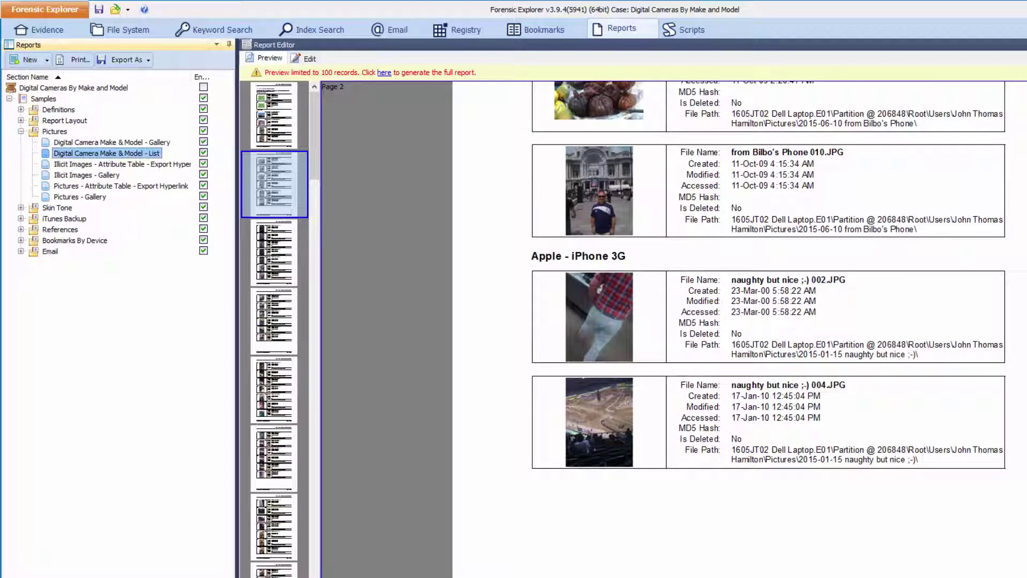
{"action": "scroll", "coordinate": [769, 321], "scroll_direction": "down", "scroll_amount": 8}
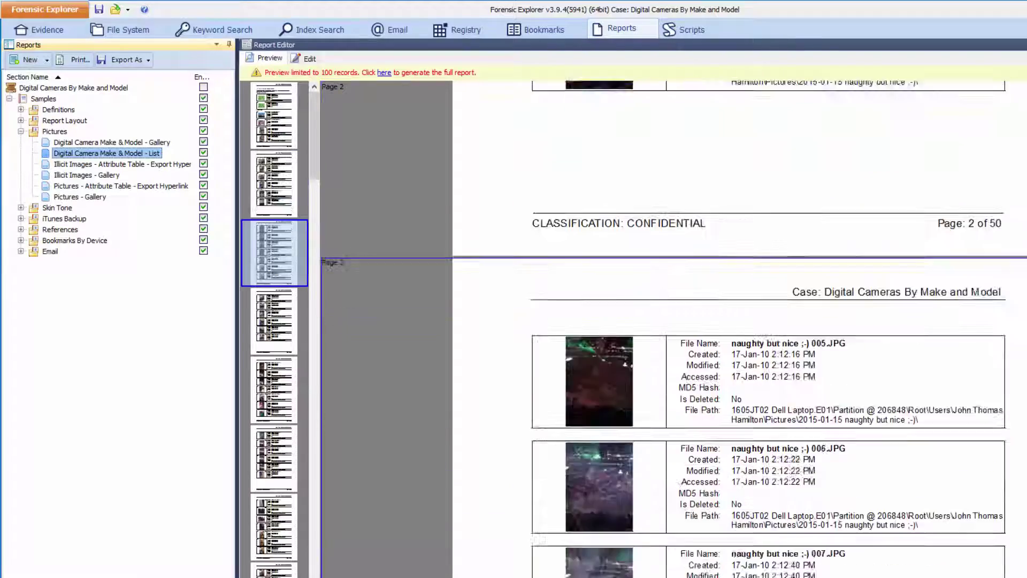
{"action": "scroll", "coordinate": [769, 322], "scroll_direction": "down", "scroll_amount": 10}
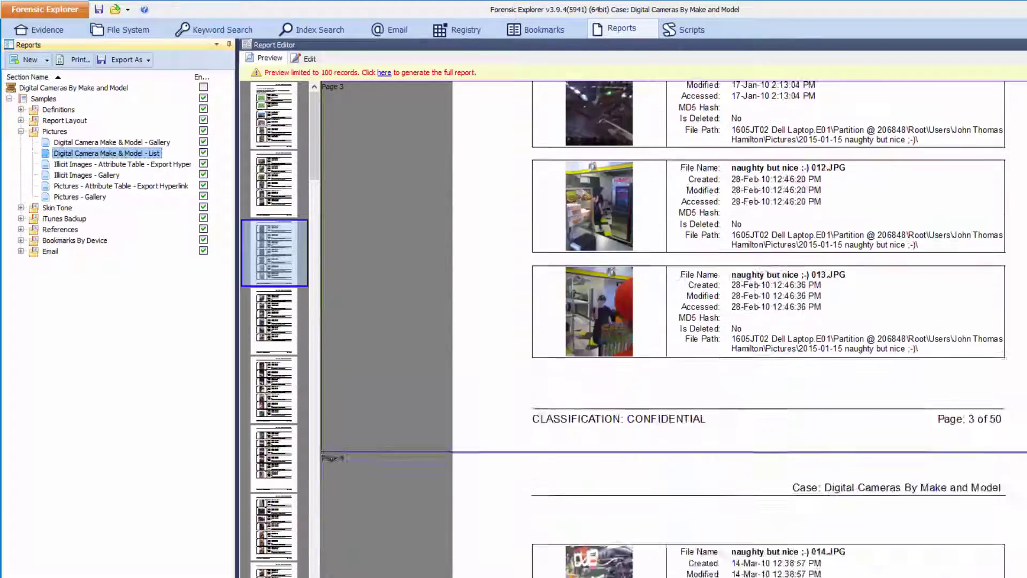
{"action": "scroll", "coordinate": [769, 321], "scroll_direction": "down", "scroll_amount": 10}
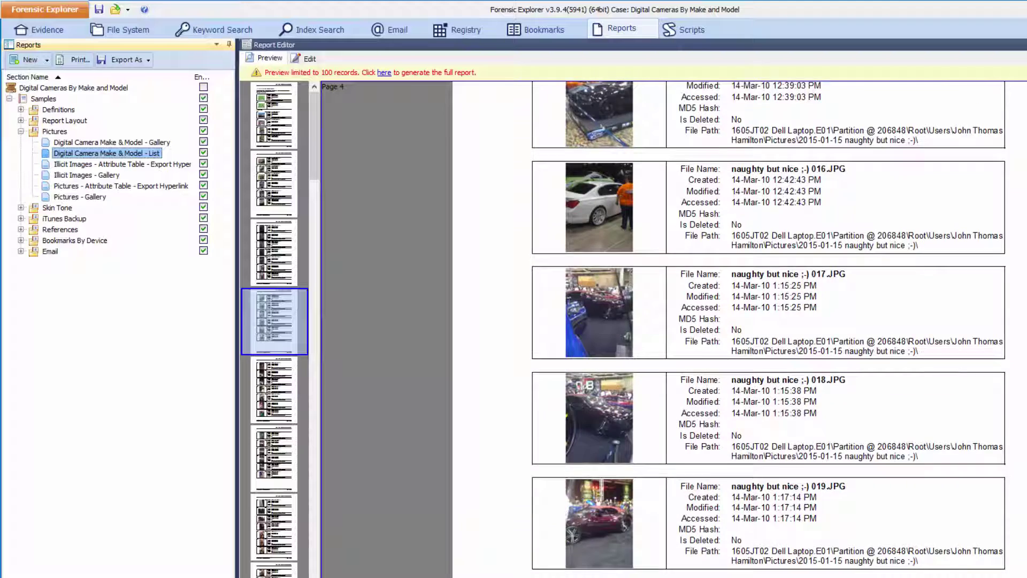
{"action": "scroll", "coordinate": [769, 321], "scroll_direction": "down", "scroll_amount": 5}
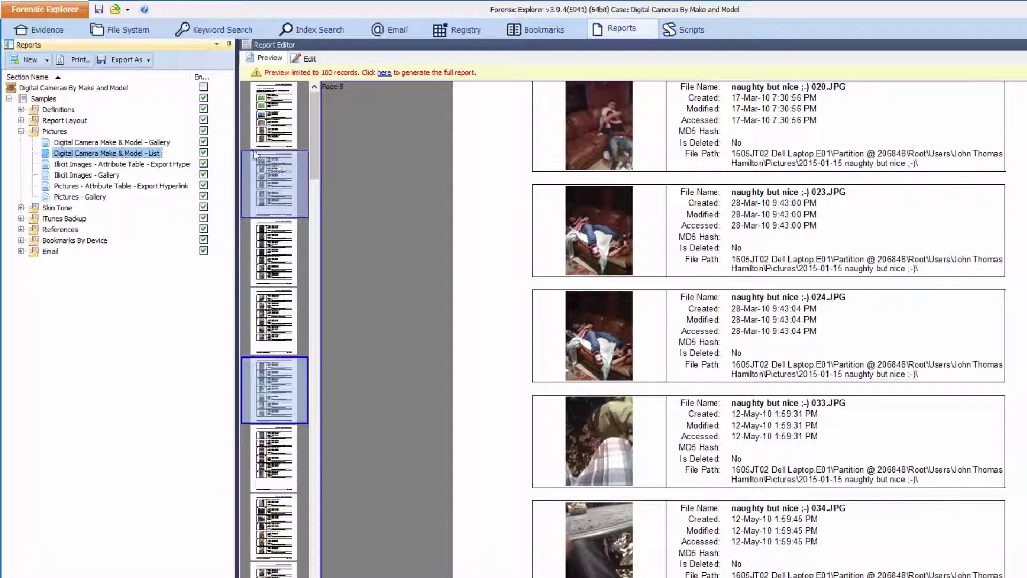
- Export the Digital Camera Make & Model - List section as a PDF to the case's Reports folder, keeping the suggested file name
{"action": "left_click", "coordinate": [149, 60]}
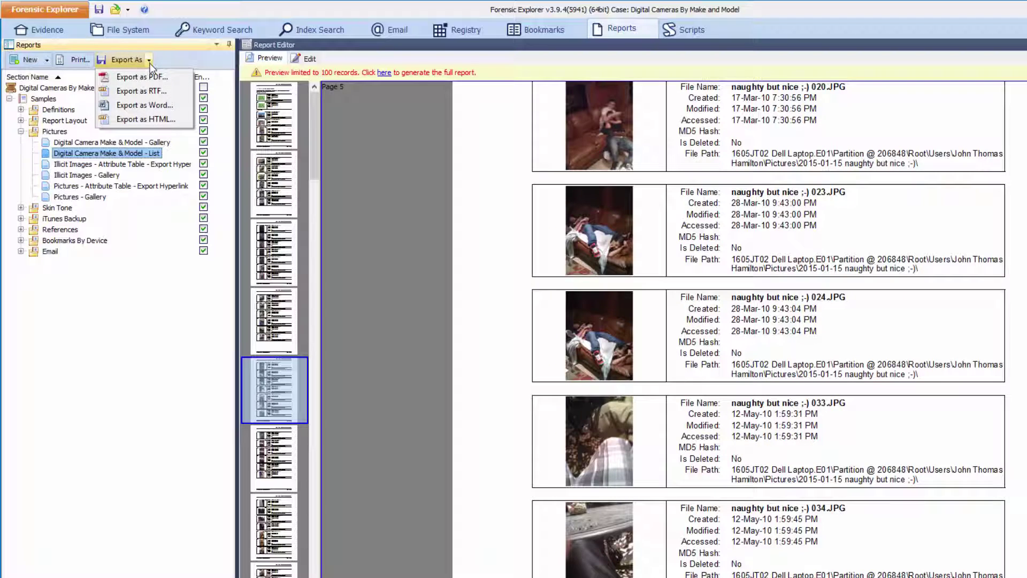
{"action": "left_click", "coordinate": [149, 77]}
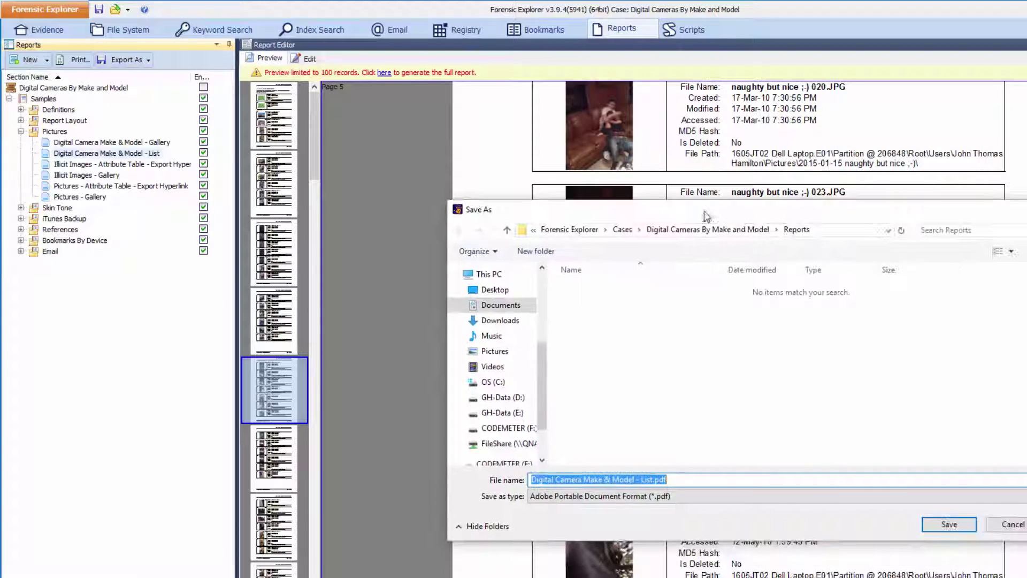
{"action": "left_click", "coordinate": [944, 524]}
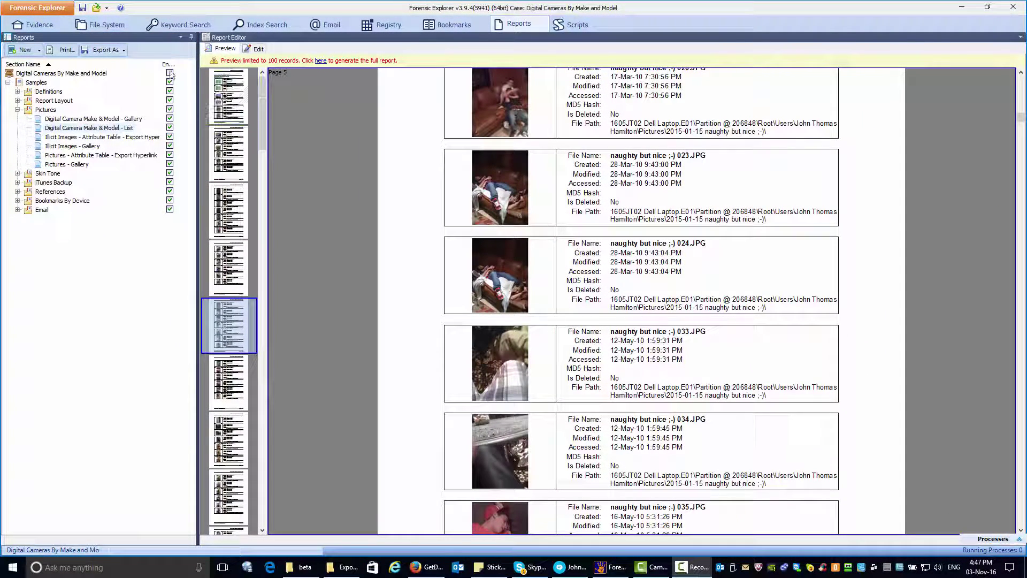
- Open the exported Digital Camera Make & Model - List.pdf from the case's Reports folder
{"action": "left_click", "coordinate": [107, 8]}
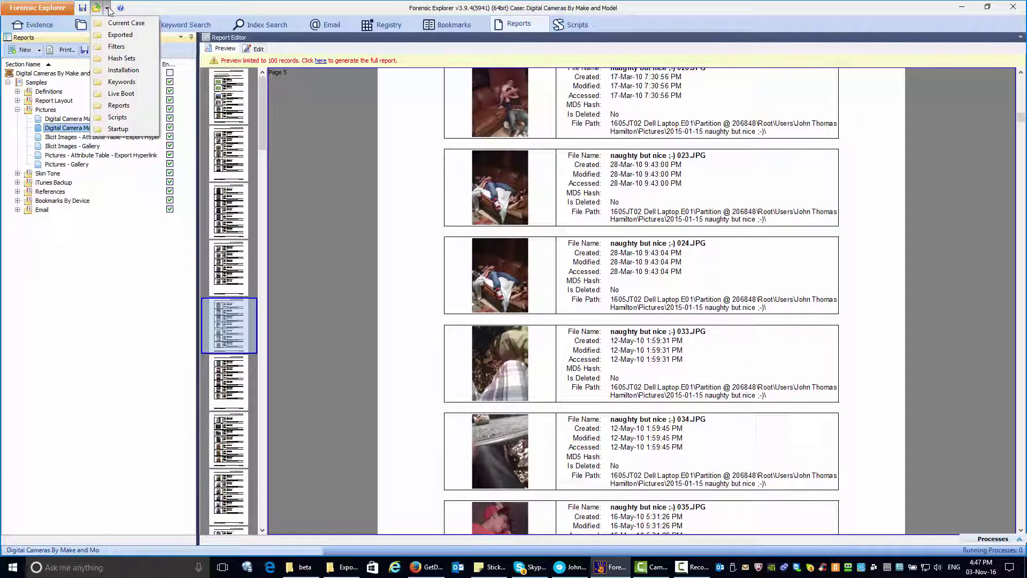
{"action": "left_click", "coordinate": [126, 105]}
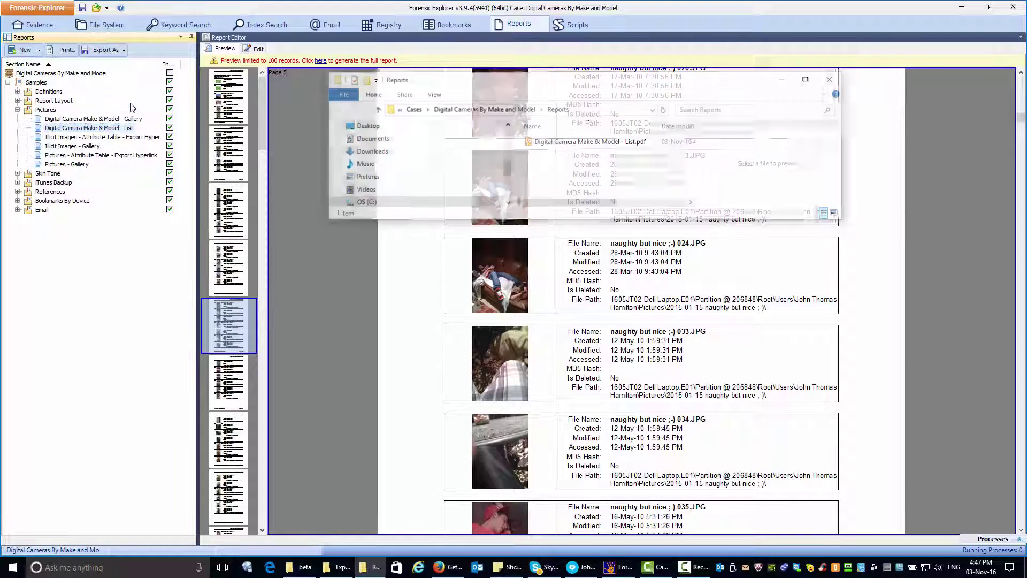
{"action": "left_click", "coordinate": [558, 145]}
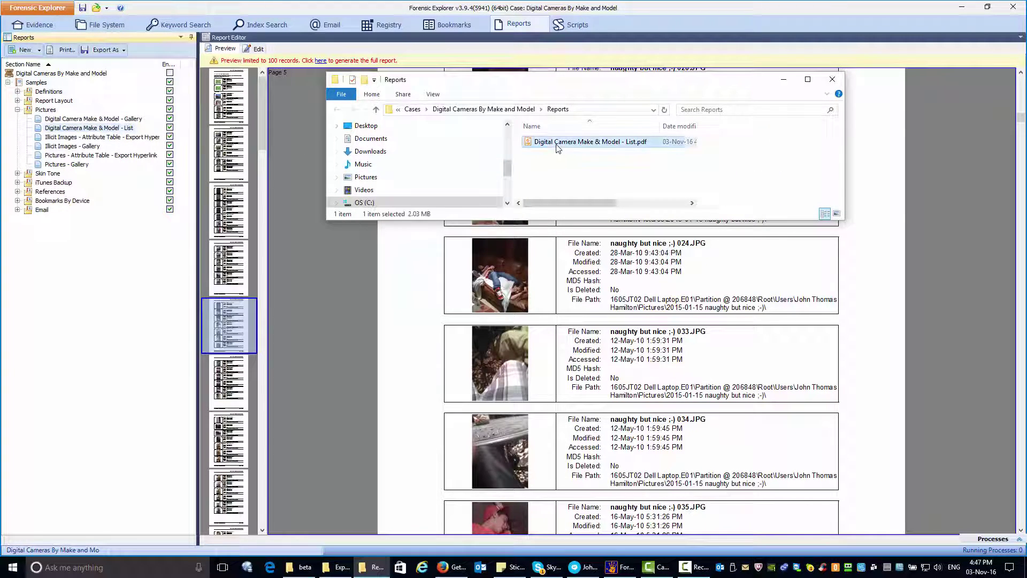
{"action": "double_click", "coordinate": [557, 143]}
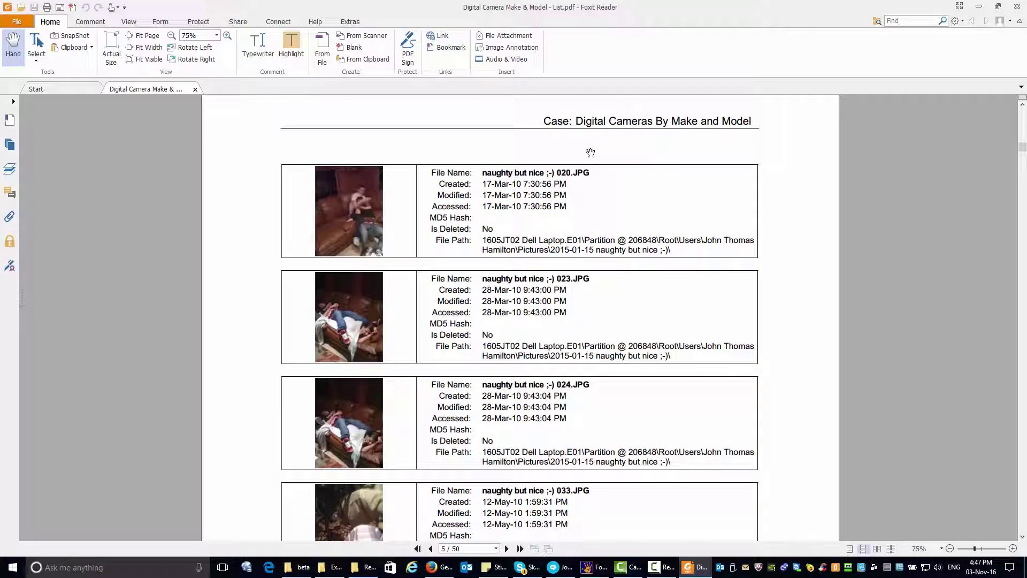
- Review the exported PDF in Foxit Reader from its first page through page 6
{"action": "left_click_drag", "start_coordinate": [1023, 148], "coordinate": [1023, 114]}
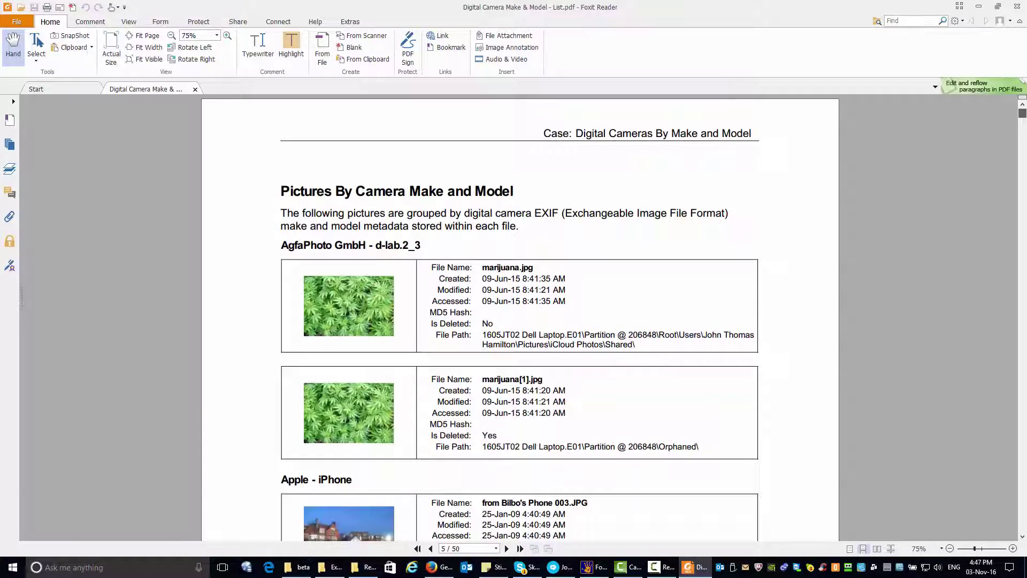
{"action": "scroll", "coordinate": [519, 318], "scroll_direction": "down", "scroll_amount": 15}
{"action": "scroll", "coordinate": [519, 321], "scroll_direction": "down", "scroll_amount": 8}
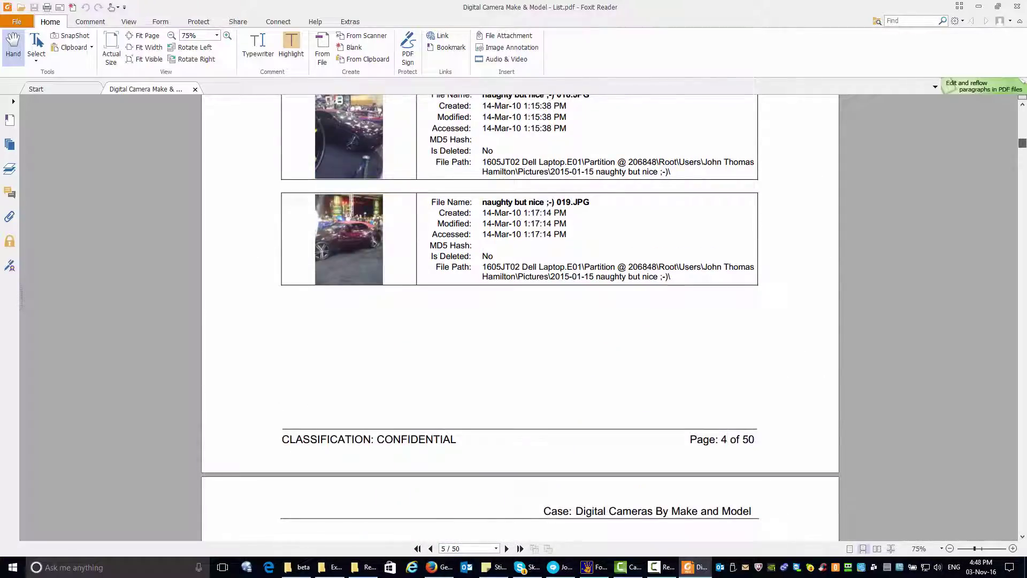
{"action": "scroll", "coordinate": [519, 321], "scroll_direction": "down", "scroll_amount": 12}
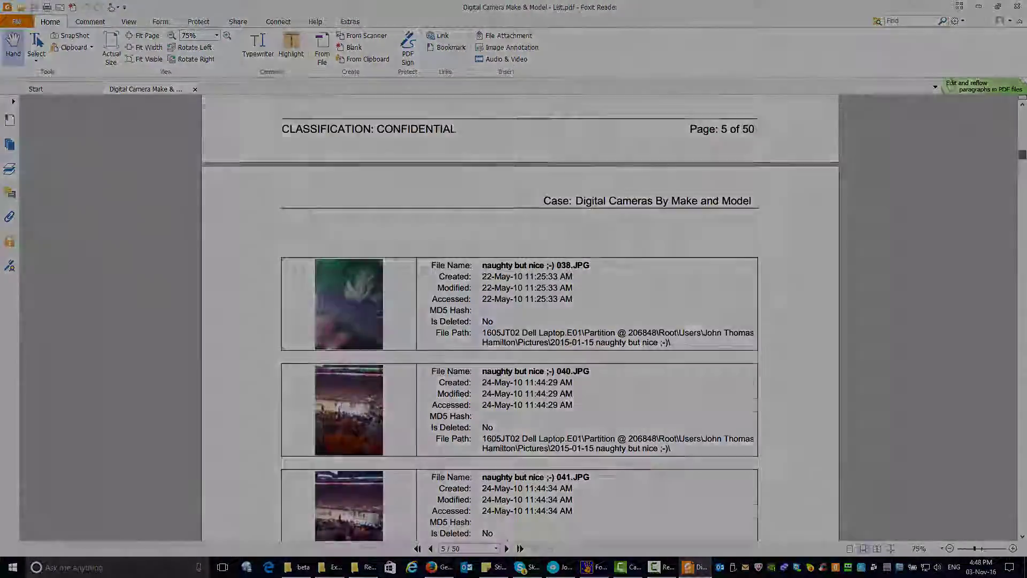